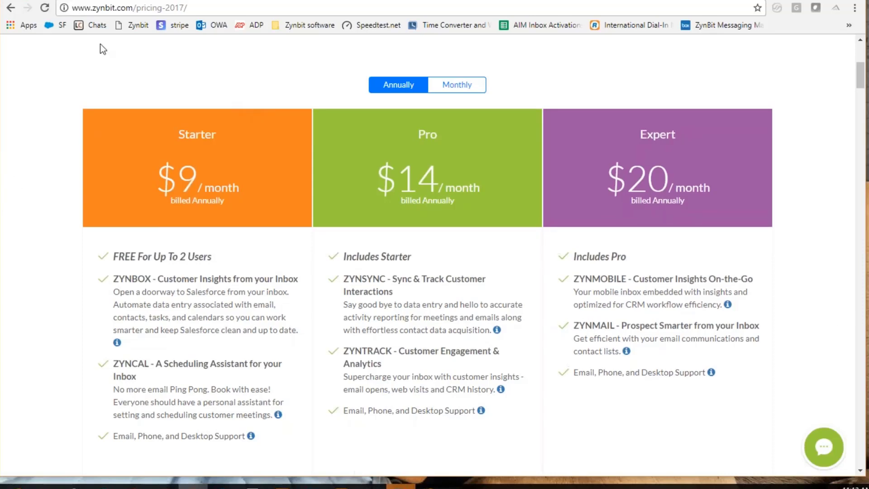
Step: Review the Stripe subscriptions list and the Zynbit information section of the StayWell account in Salesforce
left_click(47, 0)
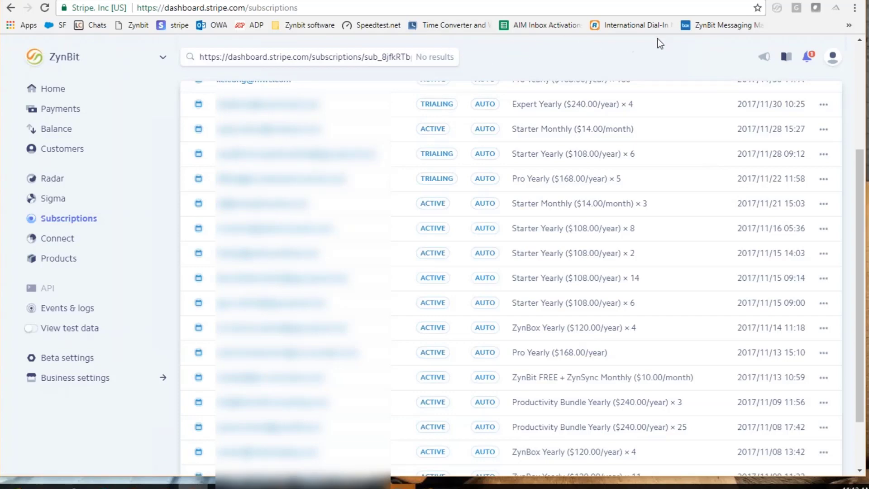
left_click(561, 1)
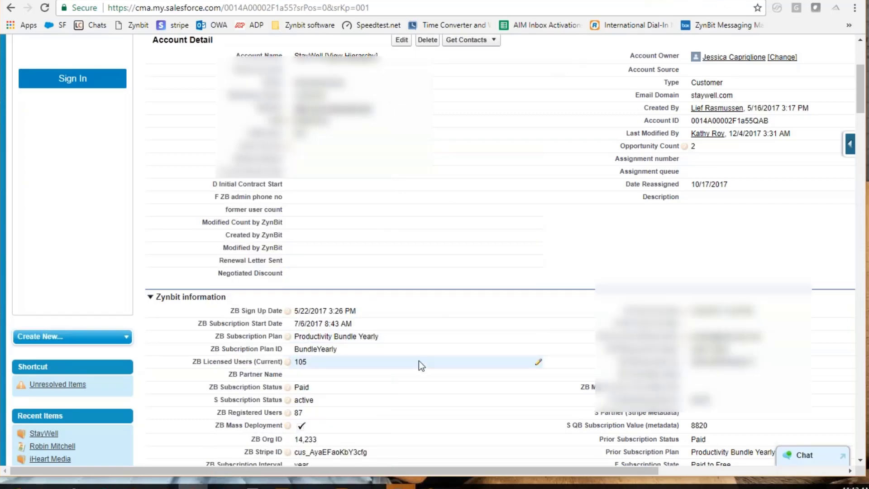
scroll(425, 354, "down", 1)
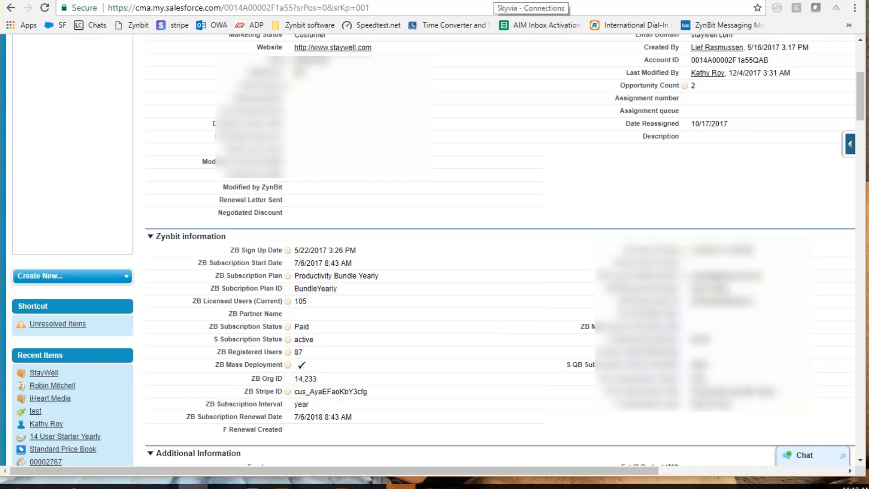
Step: Switch to Skyvia, inspect the Salesforce connection's parameters, and return to the connections list
left_click(500, 0)
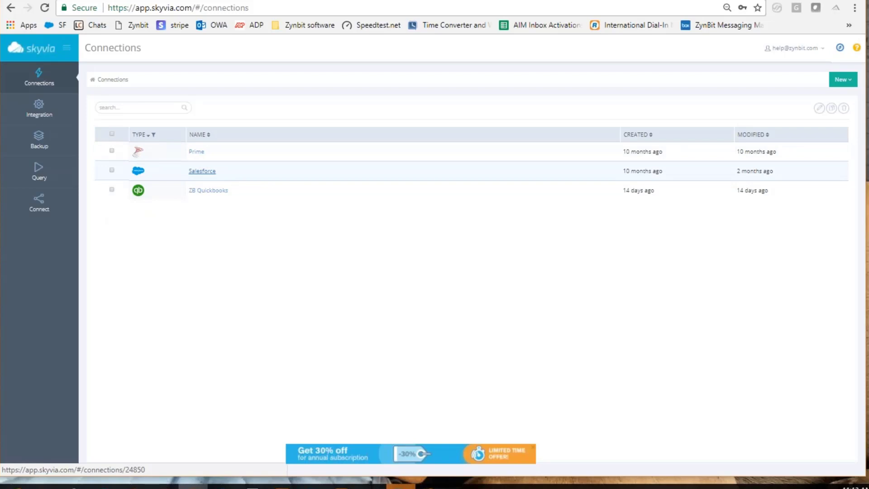
left_click(202, 171)
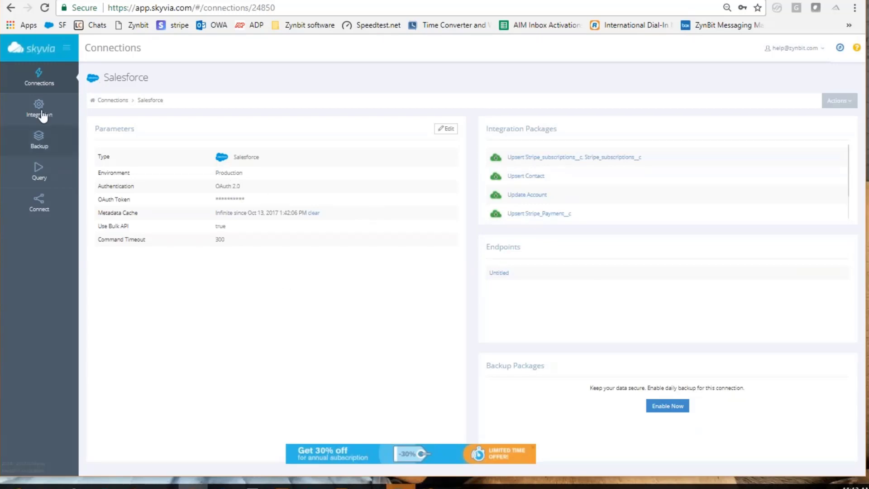
left_click(40, 77)
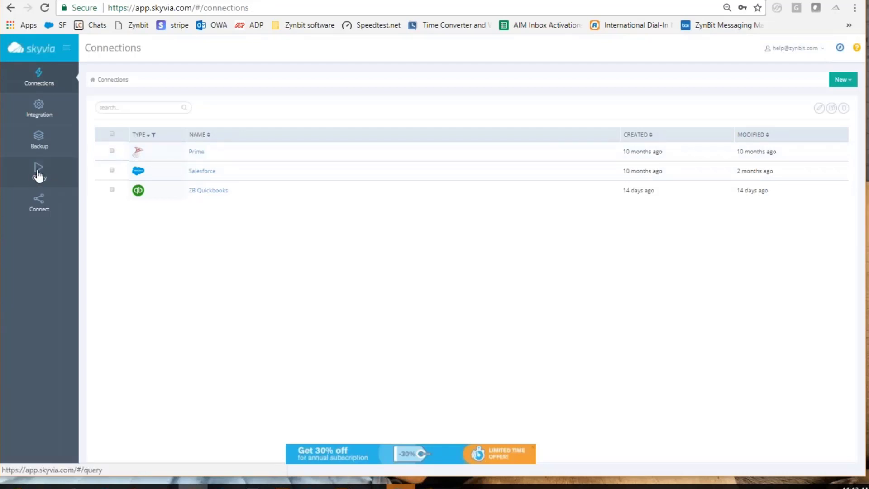
Step: Open the Upsert Stripe_Coupon__c integration package in edit mode
left_click(39, 106)
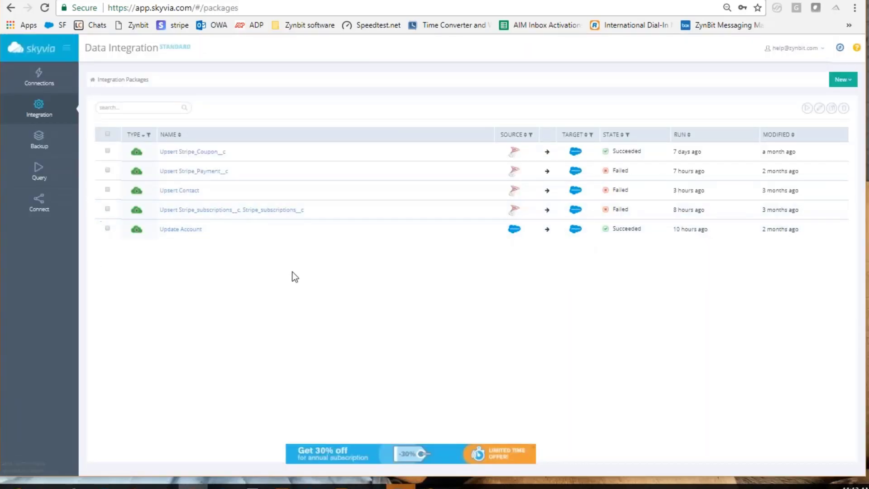
left_click(184, 154)
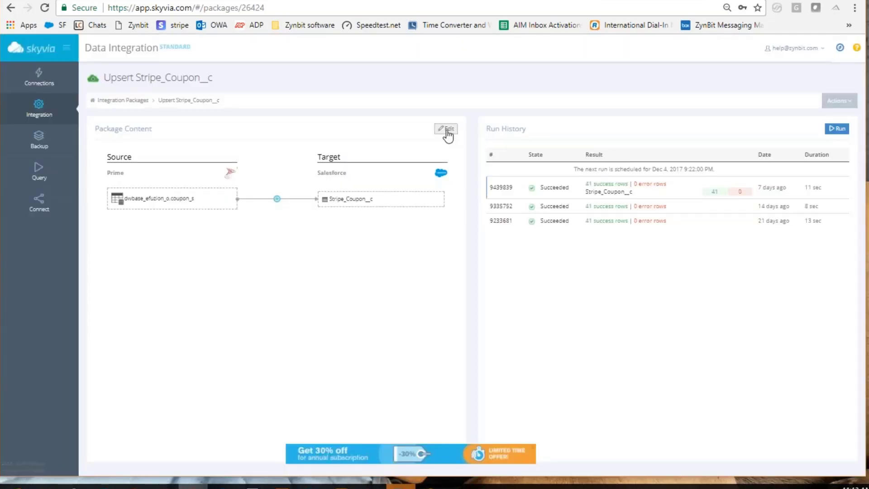
left_click(447, 131)
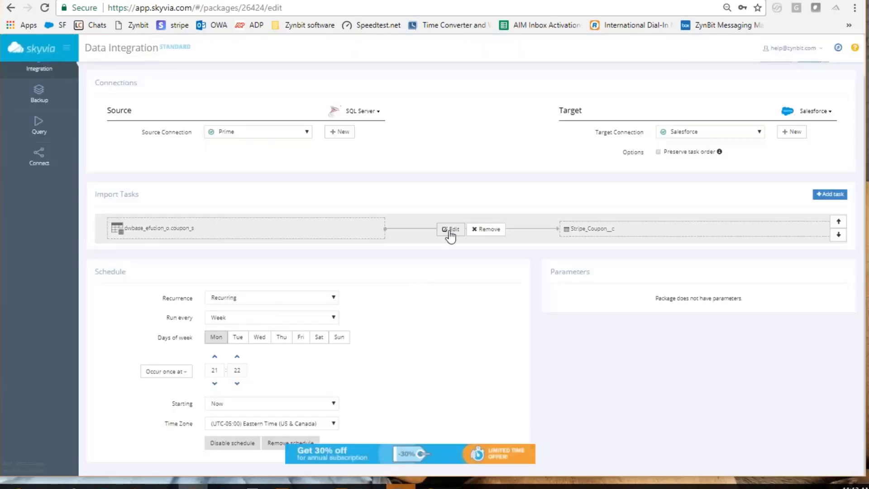
Step: Review the source, target and field mapping definitions of the coupon import task, and finish the task editor
left_click(449, 234)
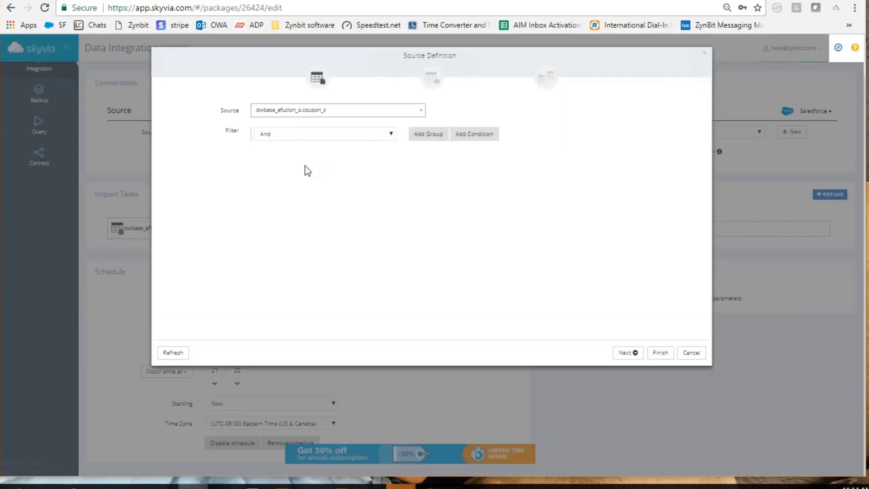
left_click(630, 353)
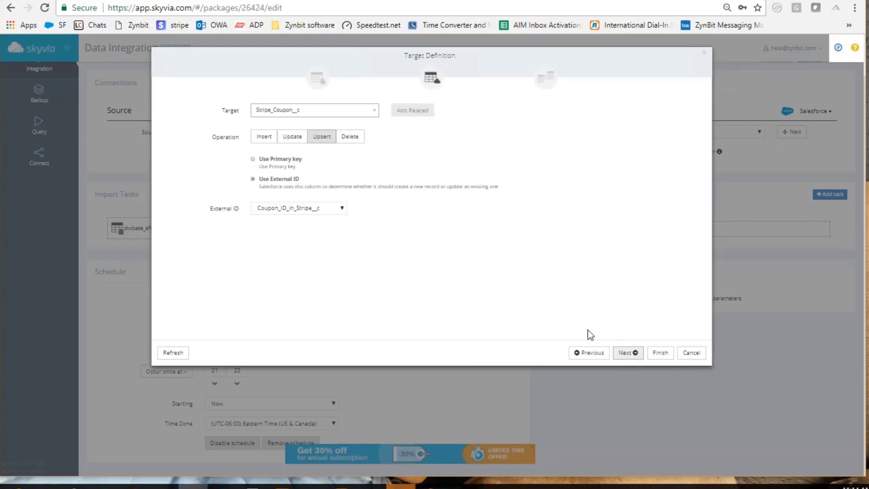
left_click(624, 355)
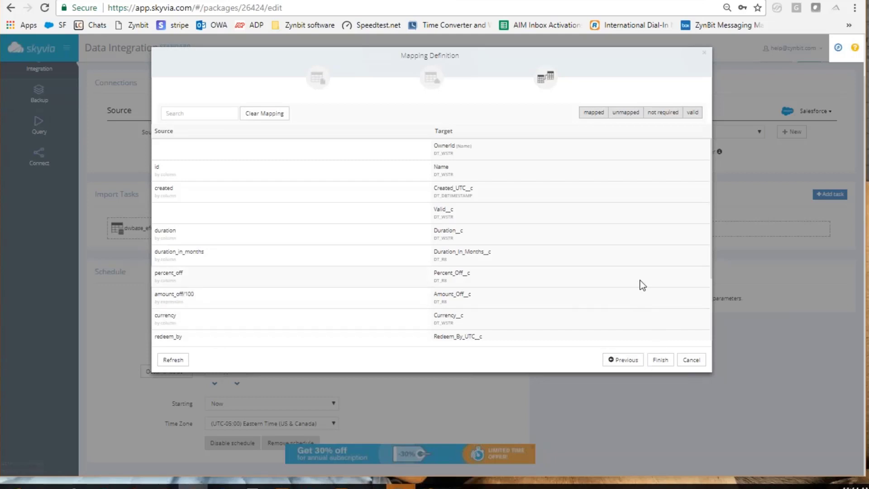
scroll(639, 280, "down", 3)
scroll(627, 267, "up", 5)
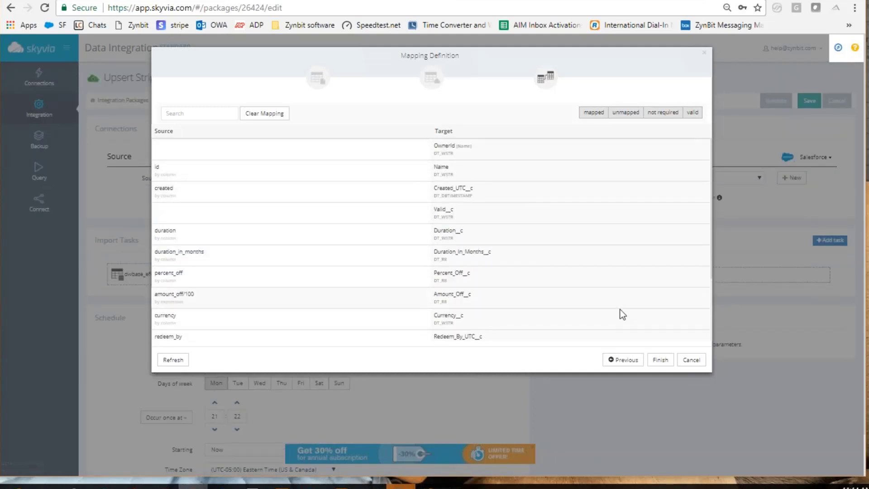
left_click(663, 361)
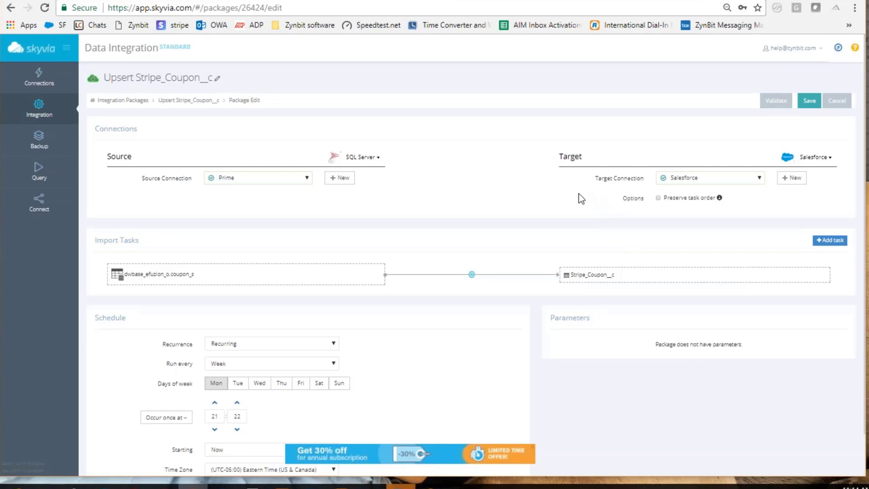
Step: Switch to the StayWell account in Salesforce and open the Salesforce Setup area
mouse_move(432, 288)
mouse_move(590, 294)
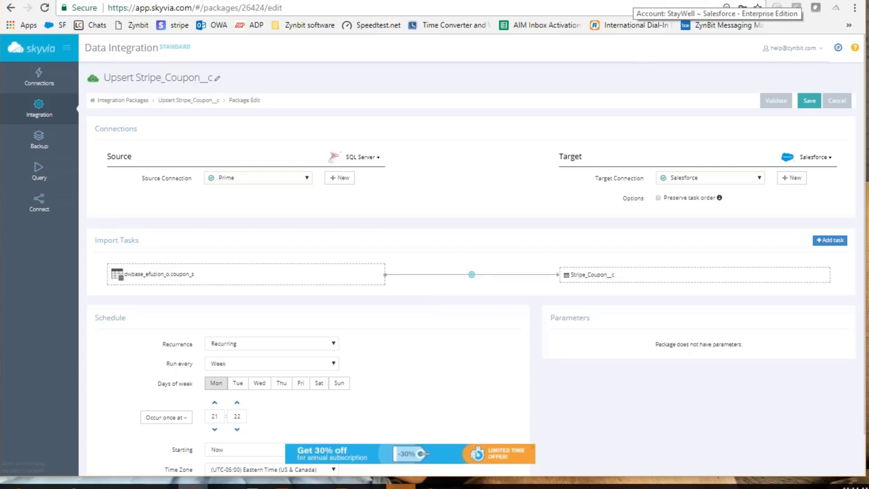
left_click(633, 1)
scroll(634, 212, "up", 5)
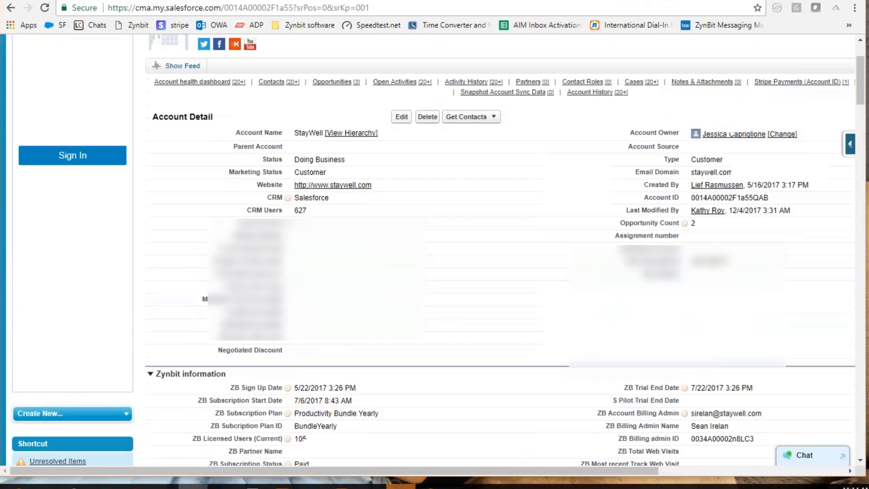
left_click(669, 55)
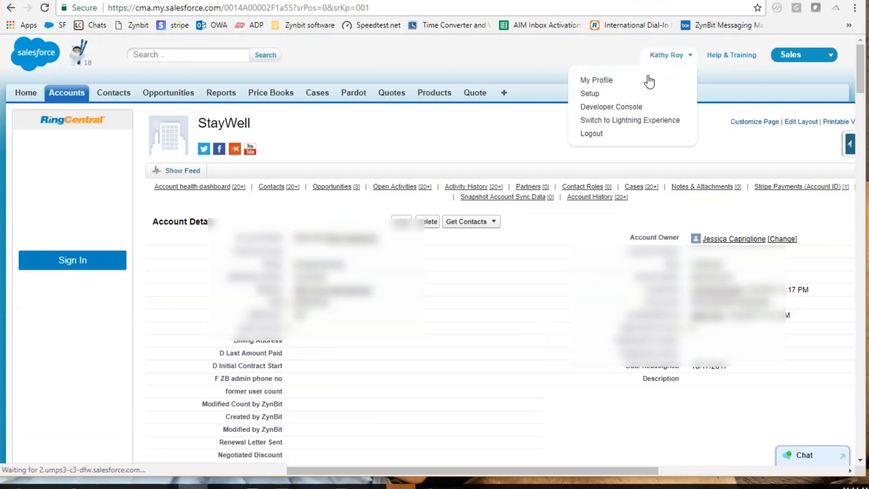
left_click(598, 93)
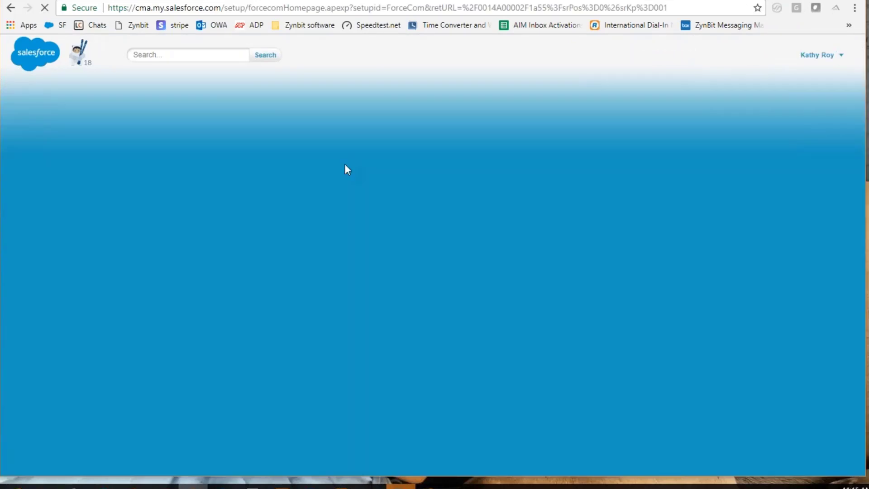
Step: Find the Stripe Coupon custom object among the custom objects in Setup and open its definition
scroll(149, 267, "down", 8)
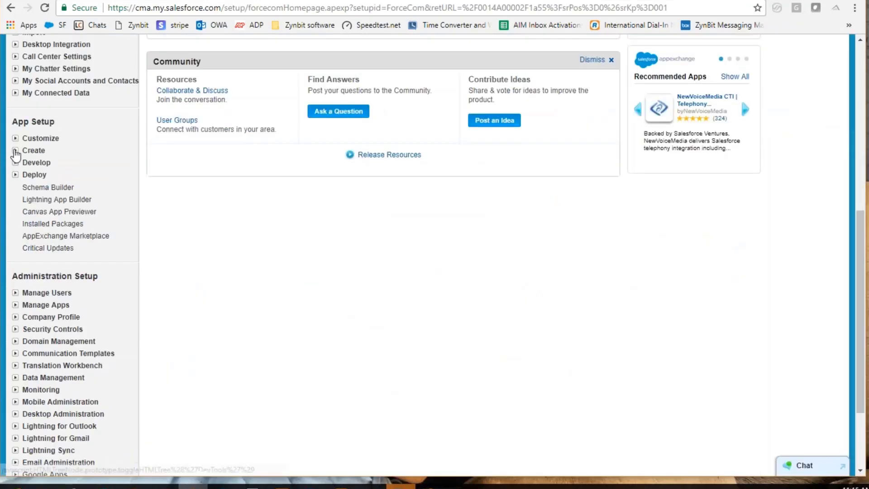
left_click(15, 150)
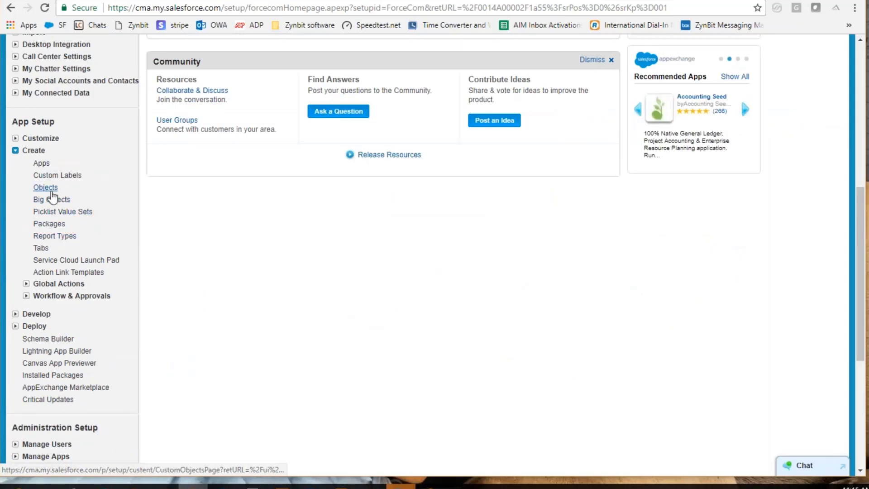
left_click(51, 194)
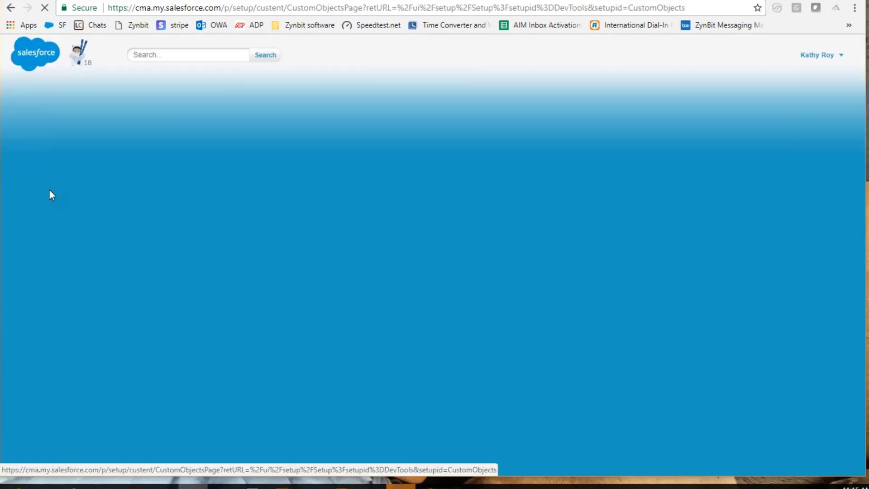
scroll(454, 151, "down", 10)
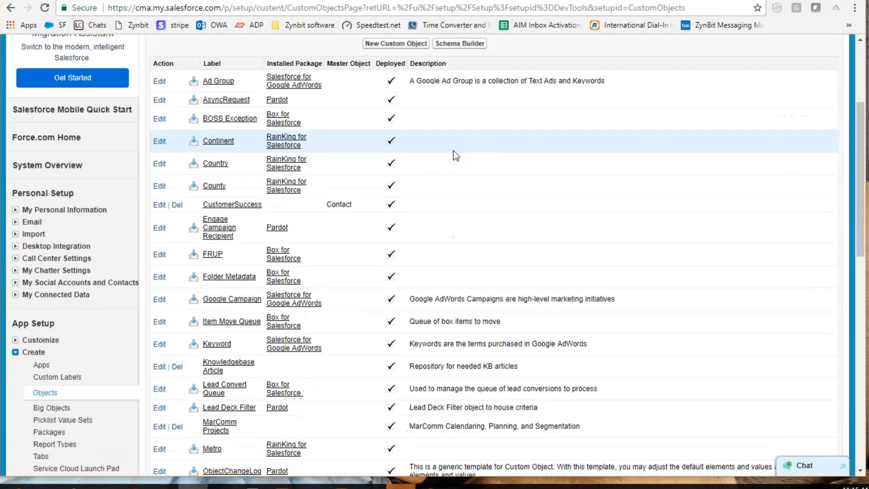
scroll(396, 171, "down", 8)
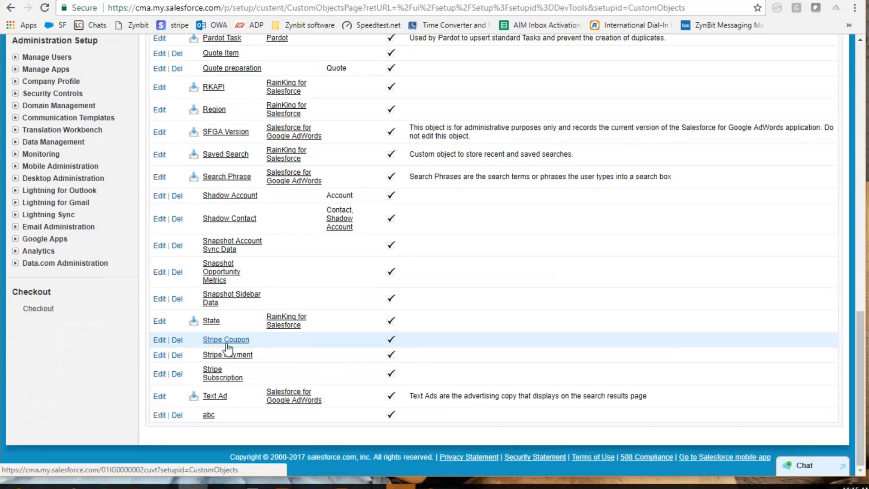
left_click(238, 341)
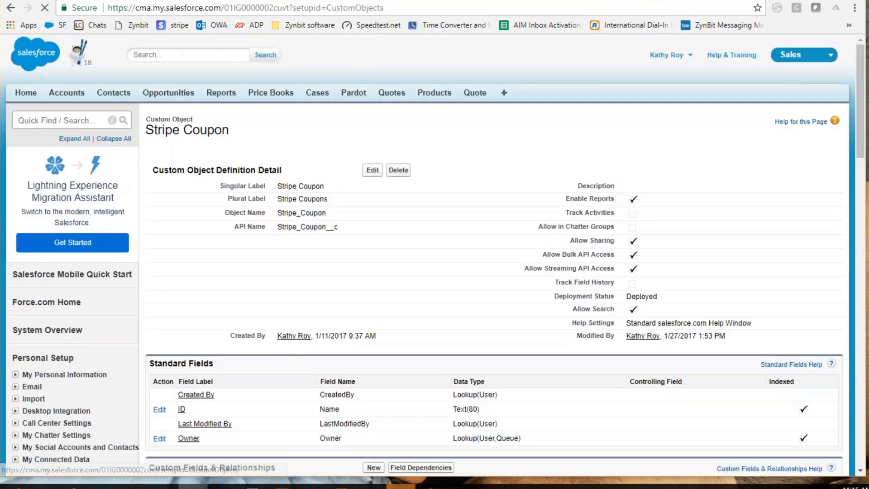
Step: Examine the standard and custom fields of the Stripe Coupon object, including their API names and data types
scroll(229, 200, "down", 4)
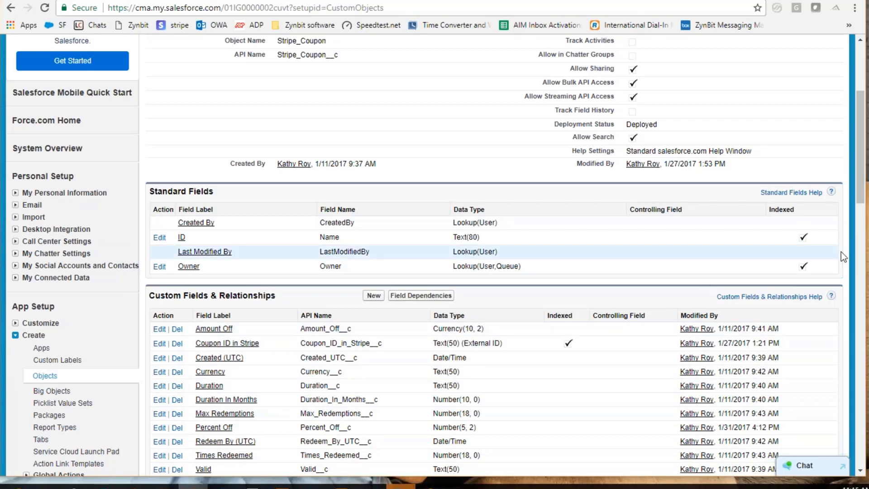
scroll(865, 178, "down", 3)
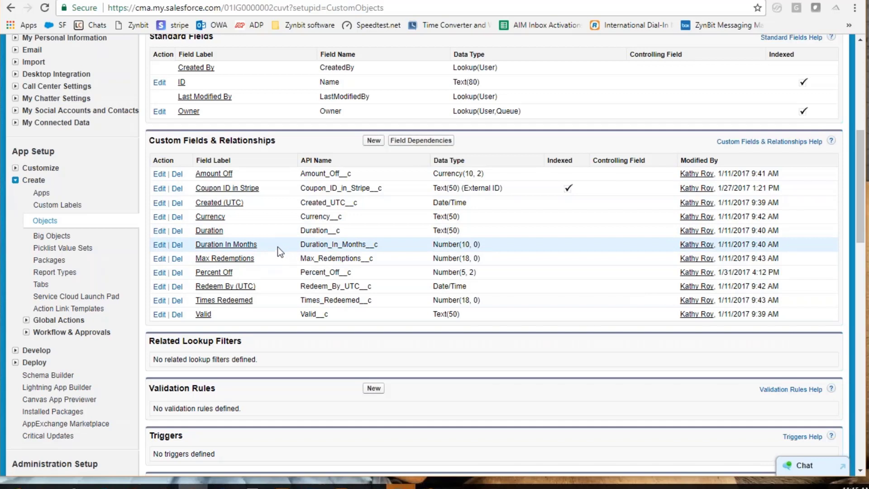
left_click_drag(273, 276, 267, 324)
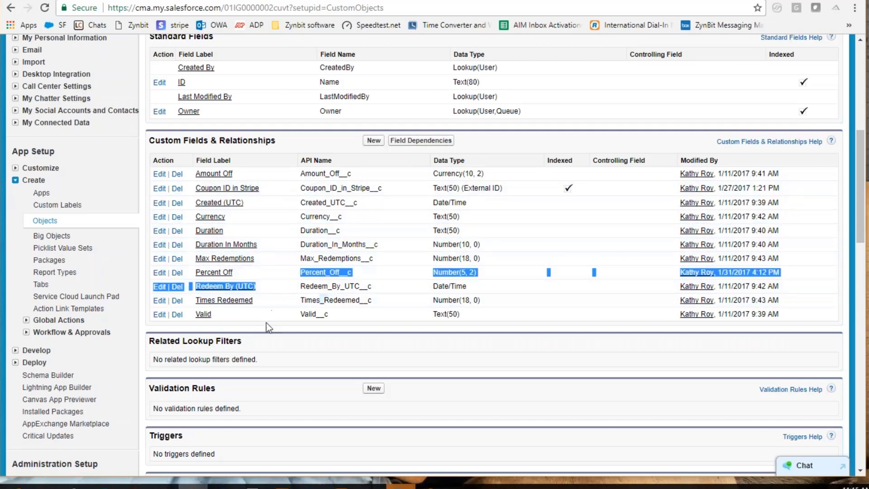
left_click(314, 341)
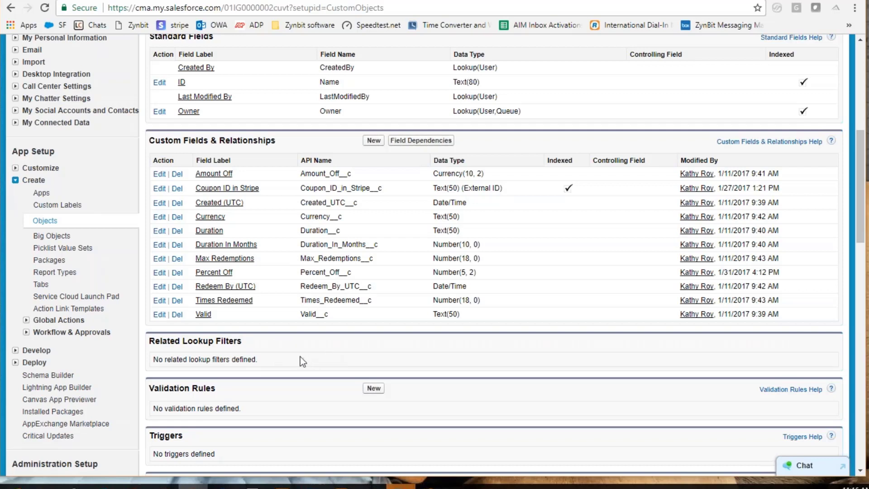
Step: Open the Account object's field list and examine its custom ZB billing and subscription fields
left_click(15, 168)
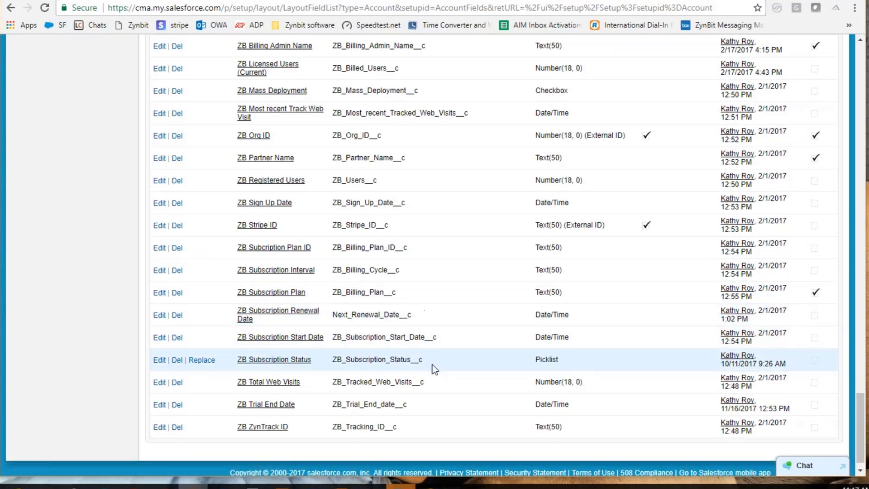
right_click(334, 311)
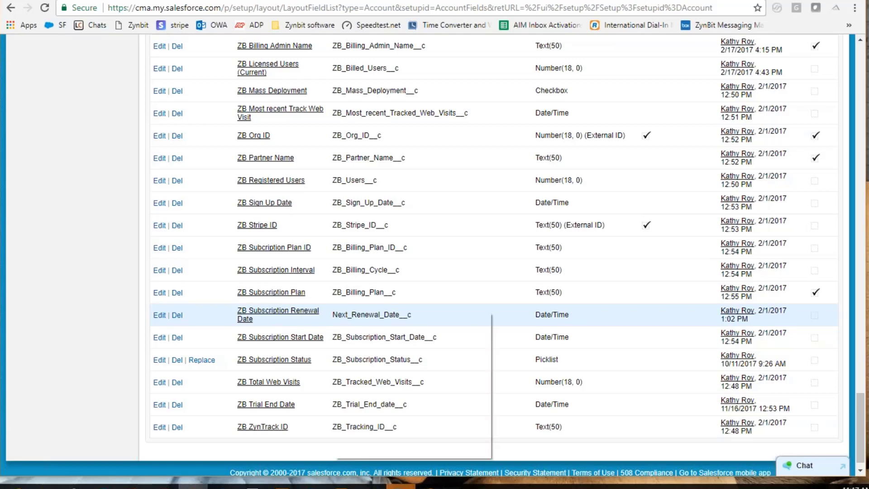
left_click(519, 306)
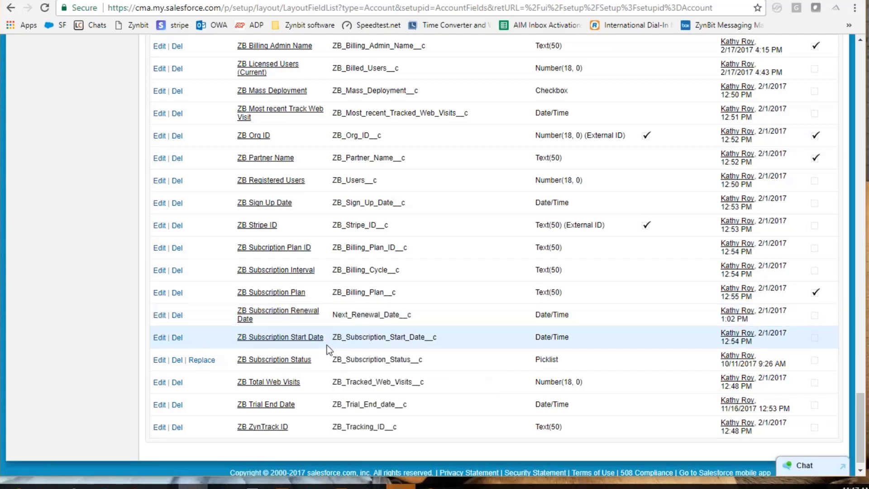
scroll(330, 343, "up", 2)
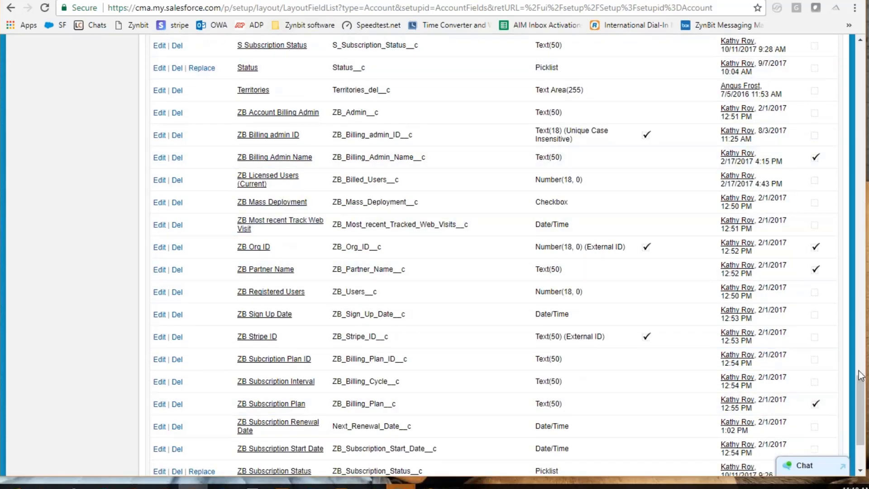
Step: Open the Create Renewal Opportunity process in Process Builder and view its "Account is ready for renewal" criteria
left_click_drag(863, 380, 863, 49)
left_click(666, 55)
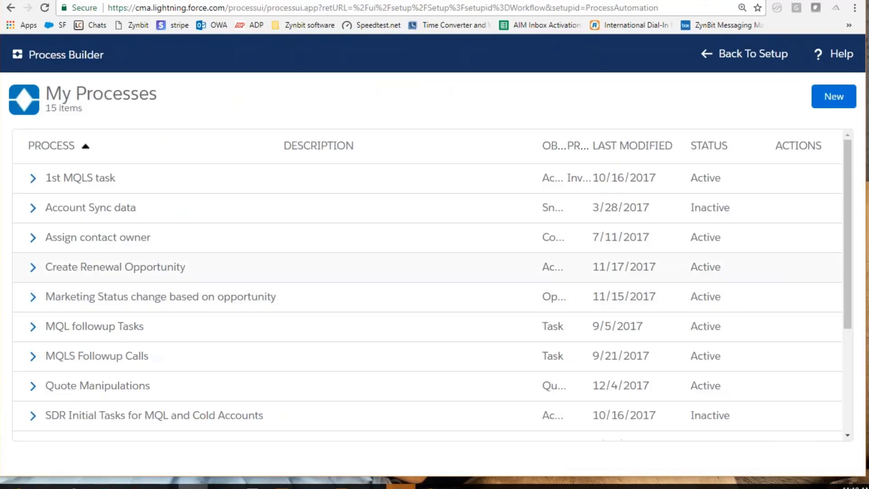
left_click(82, 271)
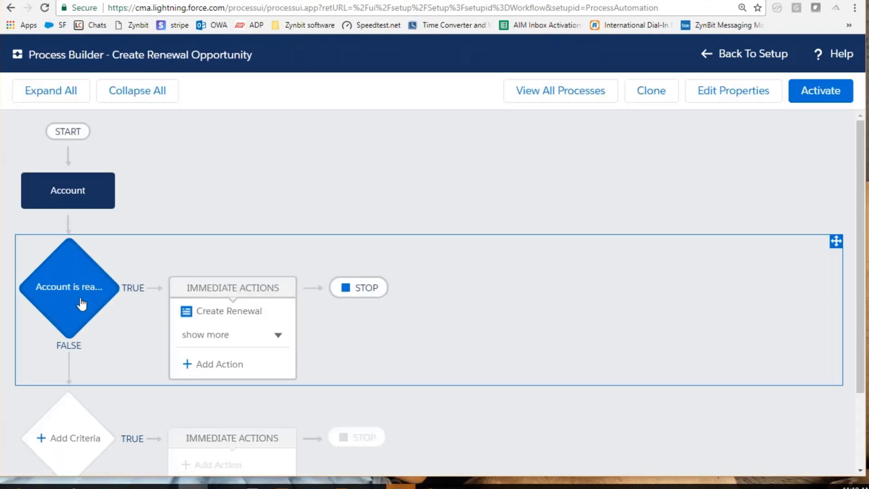
left_click(78, 293)
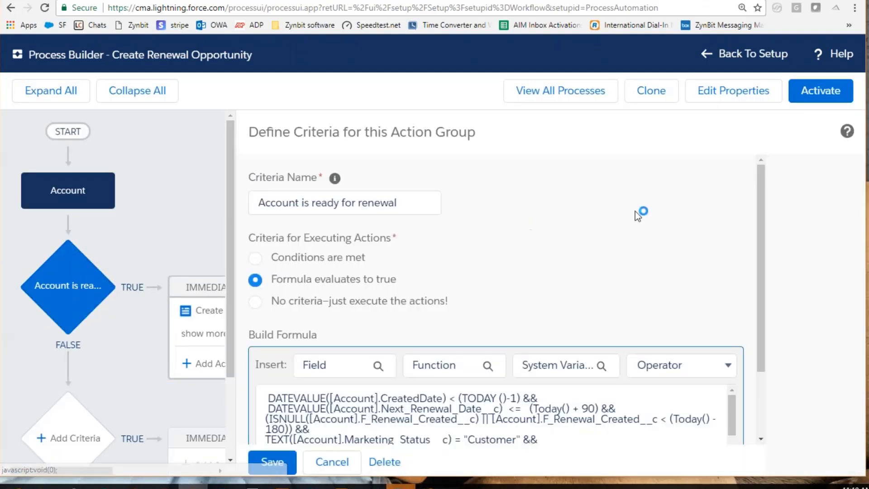
Step: Examine the full formula of the "Account is ready for renewal" criteria, then close the criteria without saving
scroll(634, 211, "down", 2)
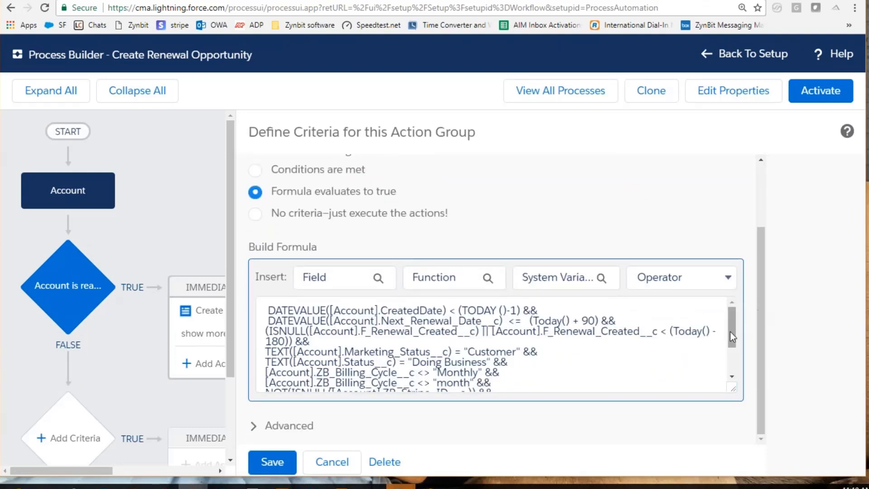
left_click_drag(735, 336, 740, 361)
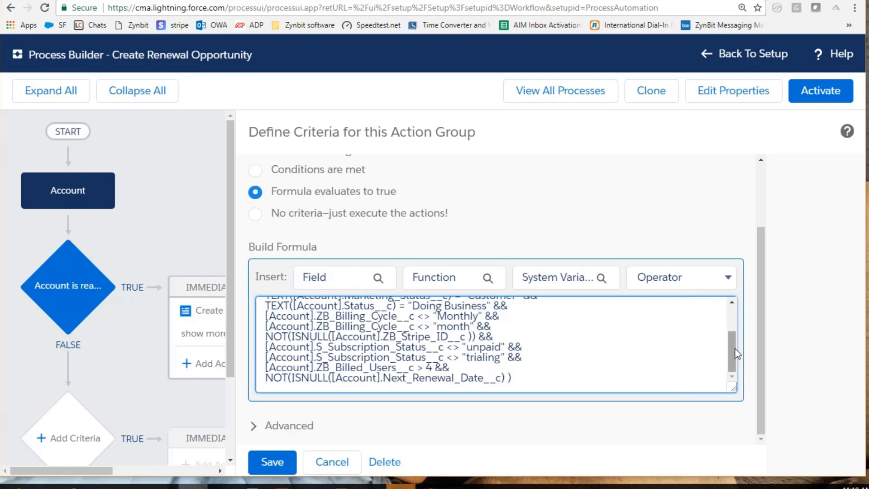
left_click_drag(733, 352, 732, 327)
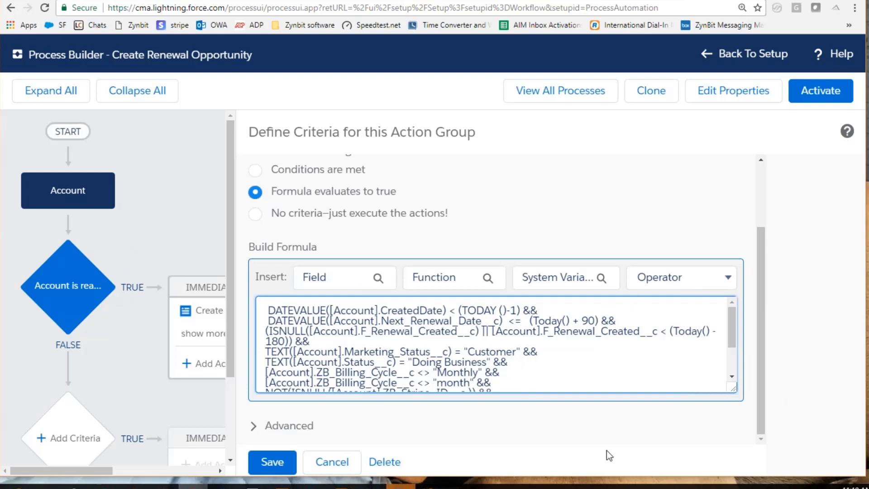
left_click(145, 386)
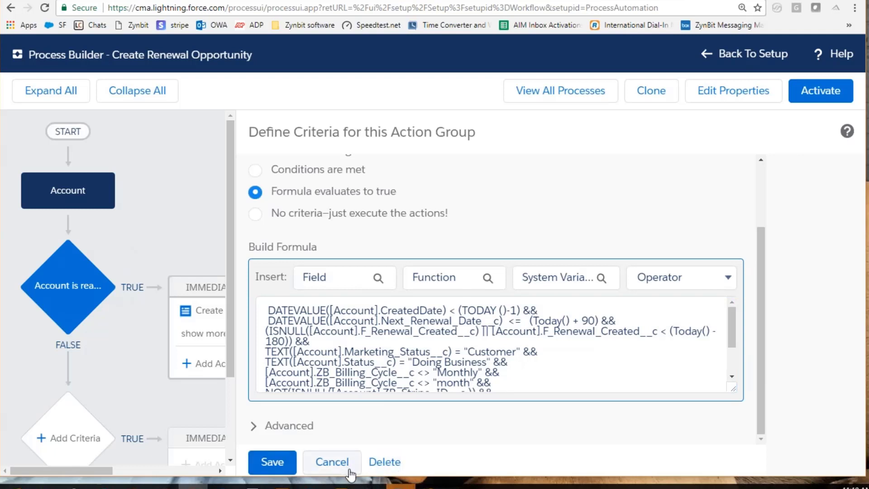
left_click(341, 468)
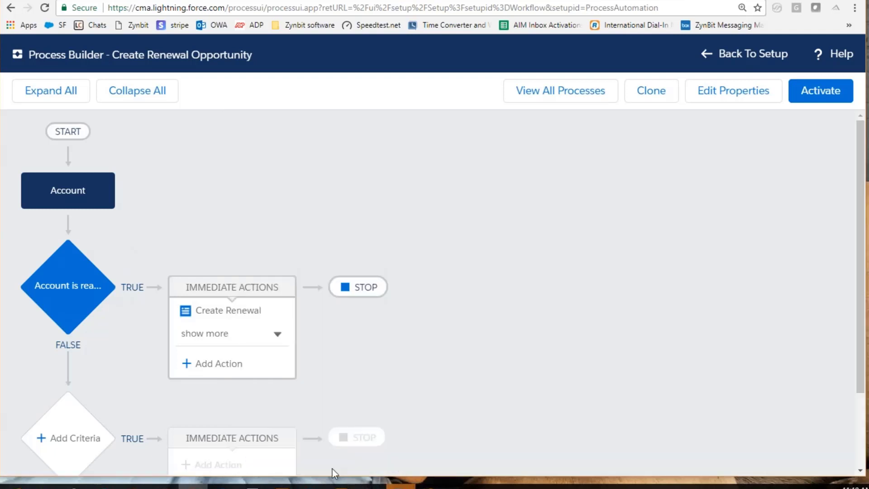
Step: Open the Create Renewal action, examine its opportunity field values and the Name formula, then close it without saving
left_click(221, 318)
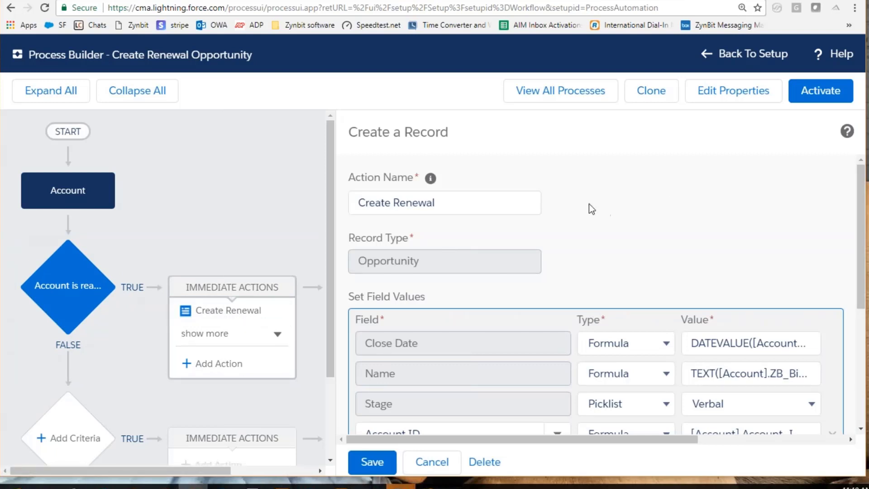
scroll(612, 190, "down", 4)
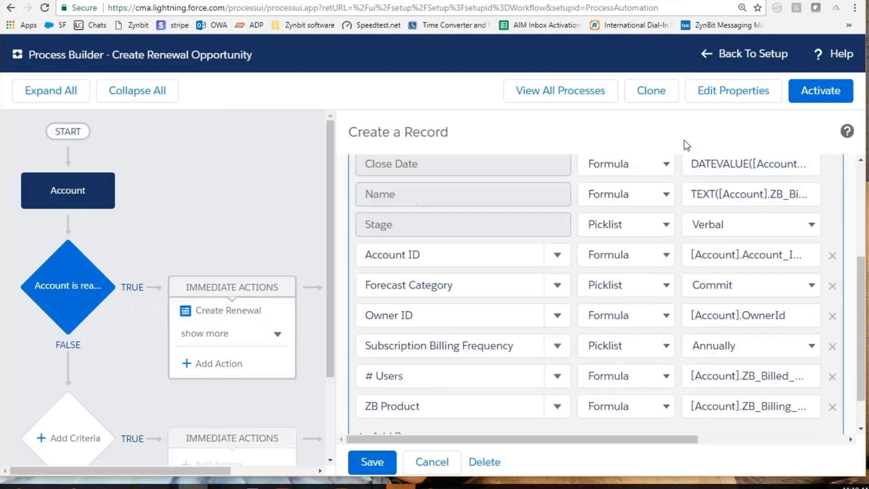
mouse_move(863, 271)
left_mouse_down()
mouse_move(863, 300)
mouse_move(862, 266)
left_mouse_up()
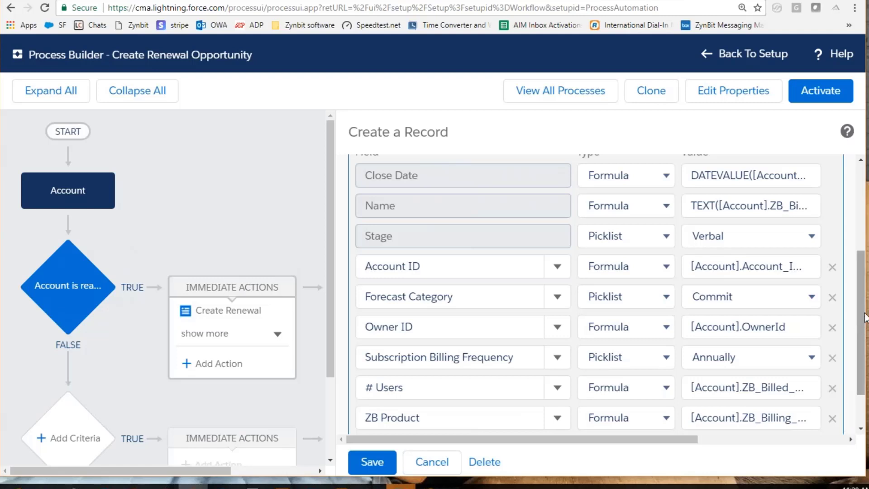
left_click_drag(865, 329, 866, 317)
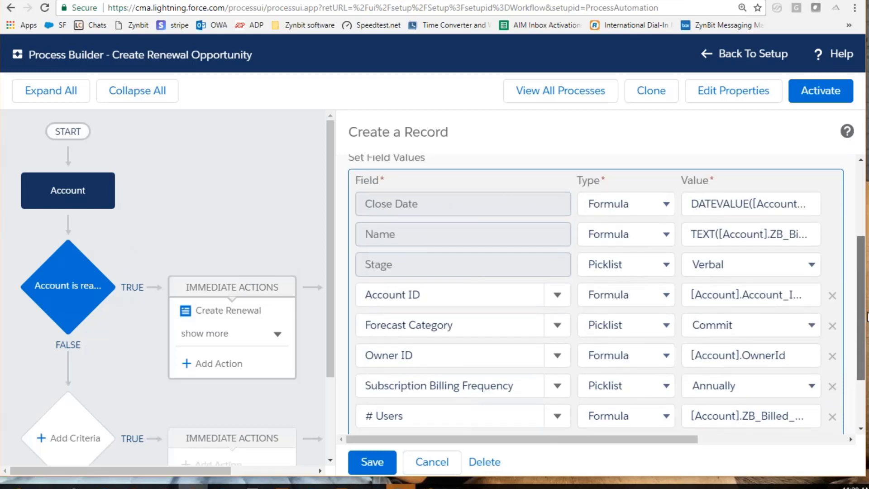
left_click(772, 244)
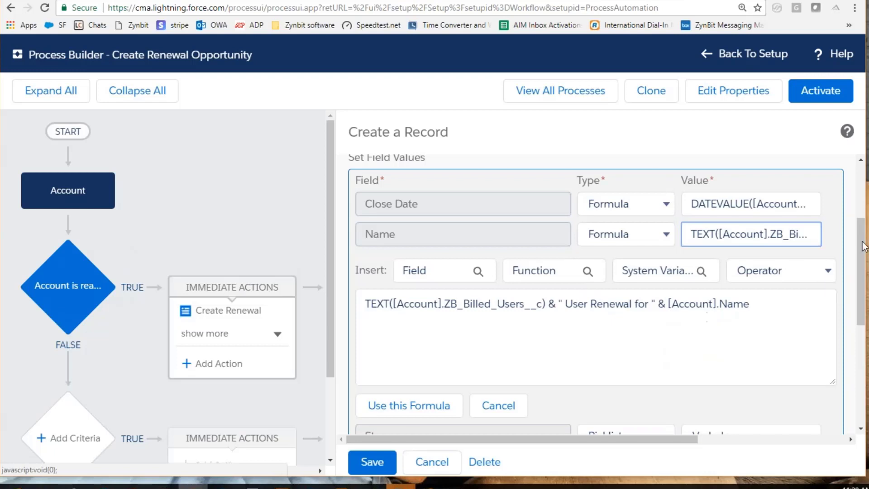
scroll(865, 266, "down", 1)
scroll(865, 266, "down", 1)
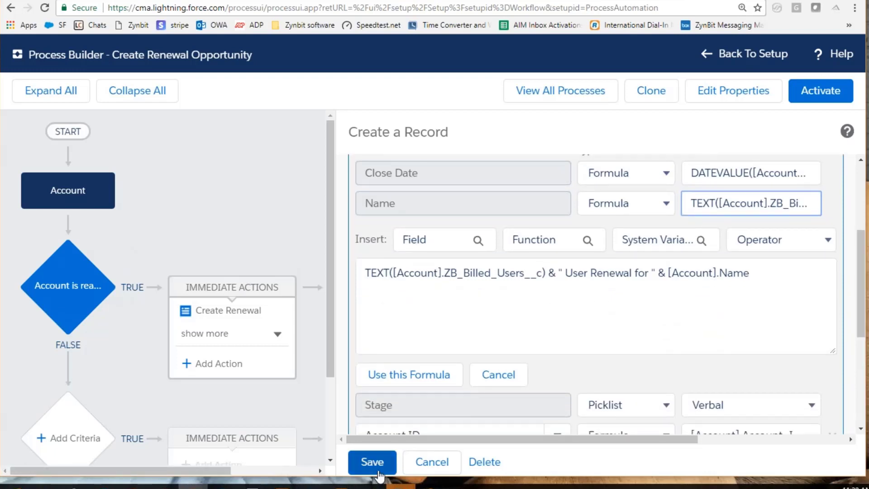
left_click(446, 471)
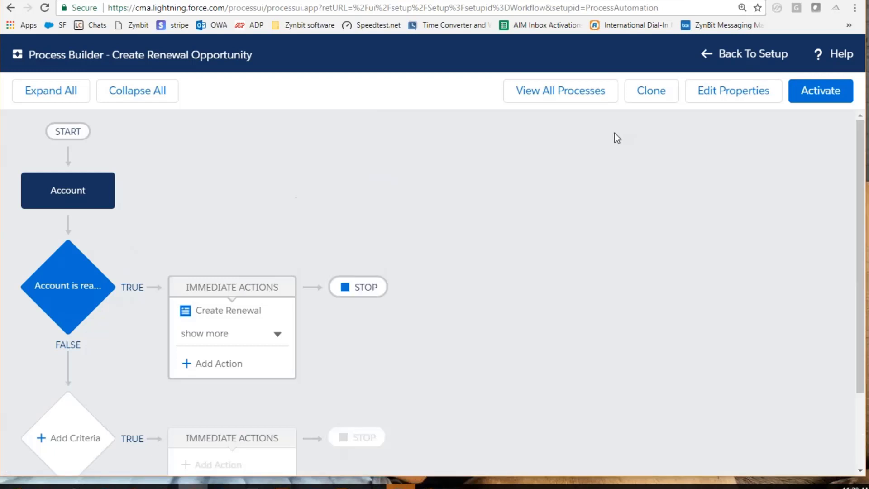
Step: Return to Setup, open the custom objects list and start a new custom object definition
left_click(739, 55)
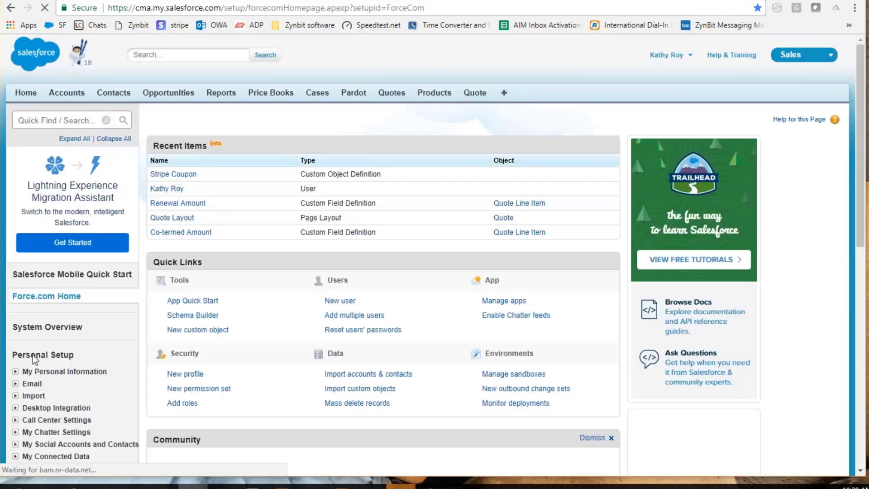
scroll(100, 360, "down", 5)
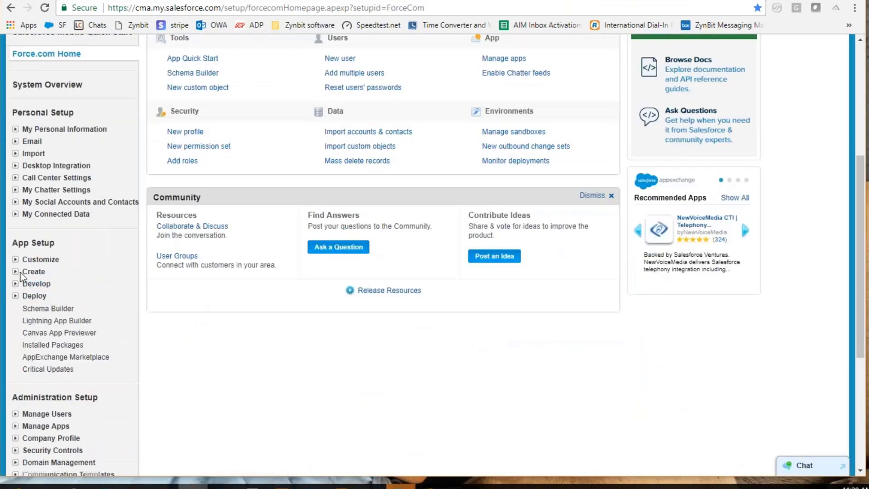
left_click(15, 272)
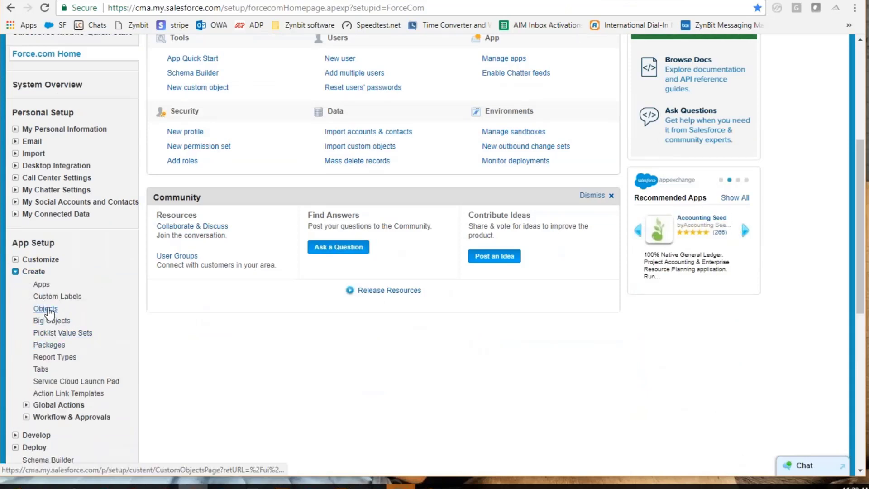
left_click(50, 309)
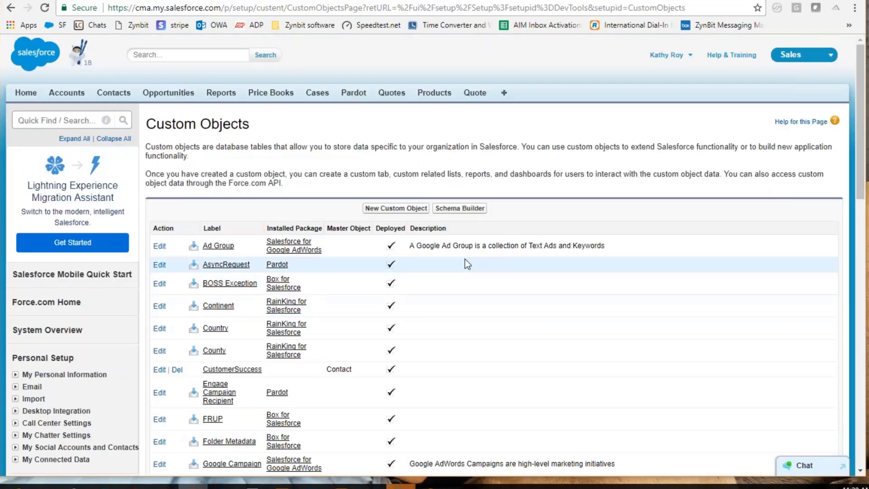
left_click(393, 209)
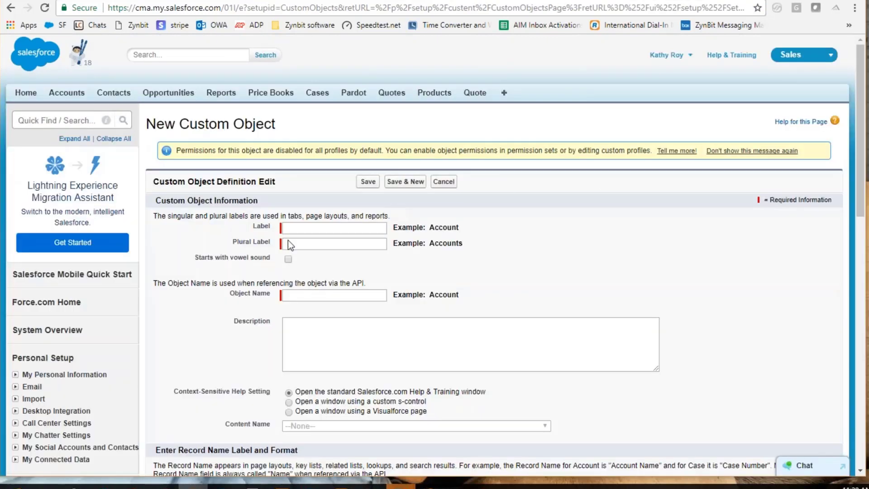
Step: Examine the new custom object form, from its labels and record name to the optional features, deployment, search and creation options
left_click(290, 227)
scroll(605, 224, "down", 3)
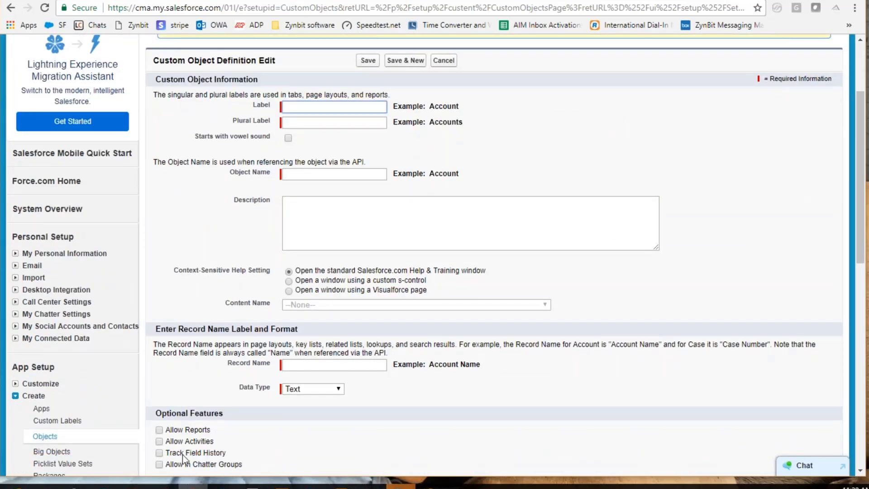
scroll(290, 421, "down", 2)
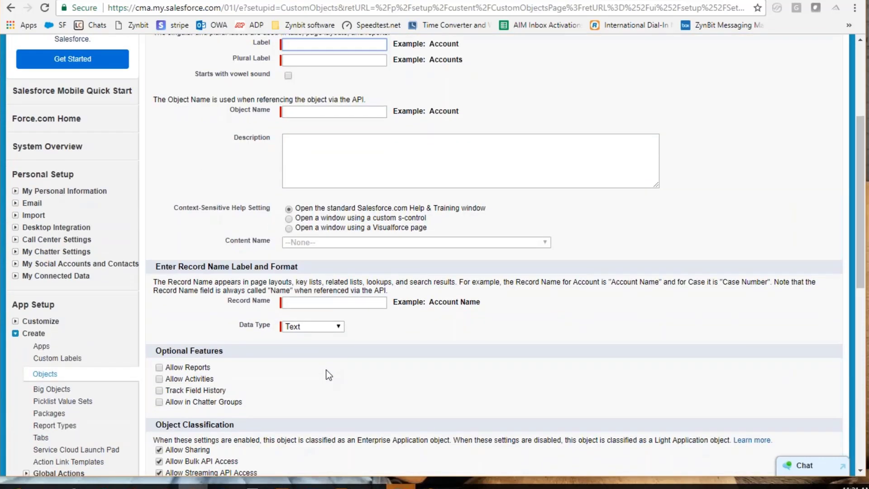
scroll(326, 375, "down", 4)
right_click(223, 334)
left_click(551, 411)
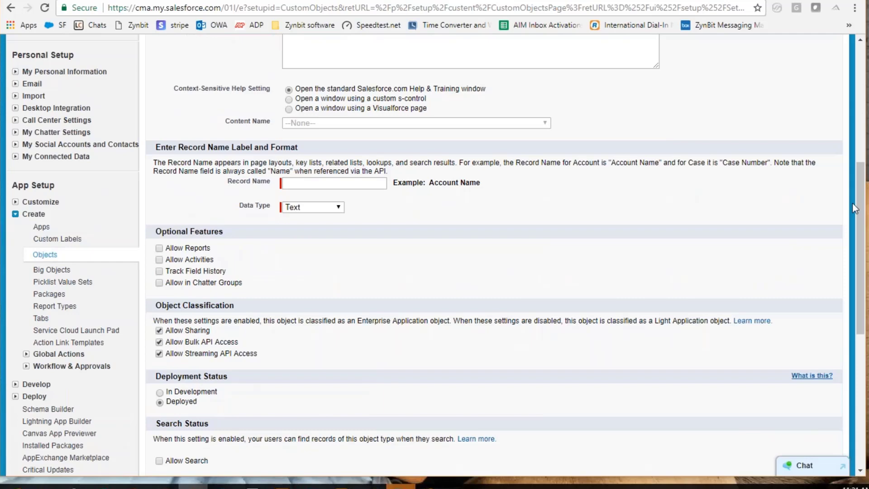
left_click_drag(860, 212, 848, 263)
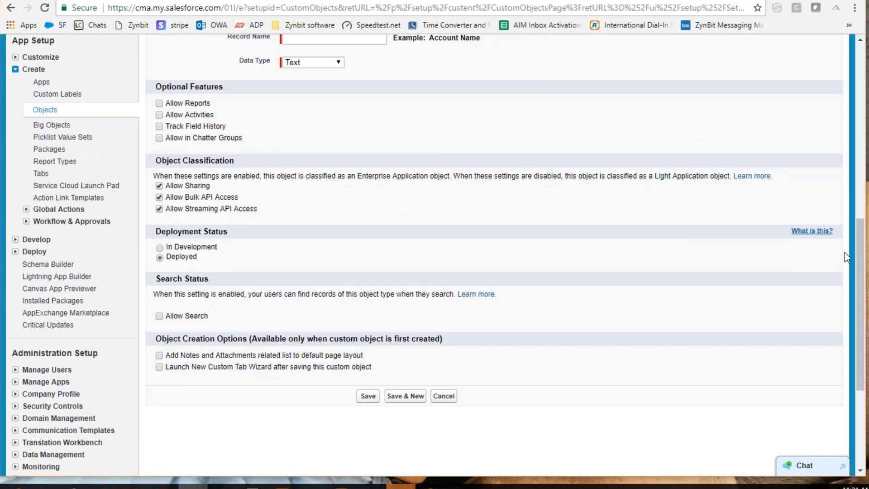
left_click_drag(860, 252, 398, 122)
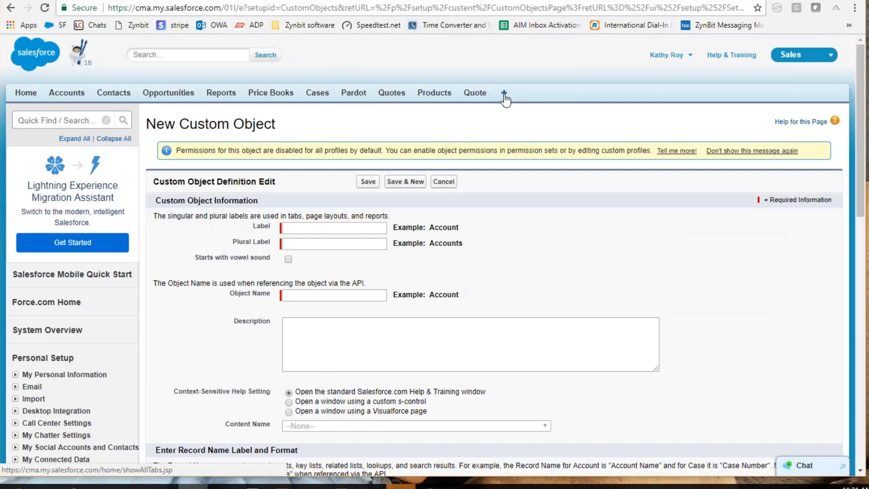
Step: Open Stripe Coupons from the list of all tabs and display its All view
left_click(506, 98)
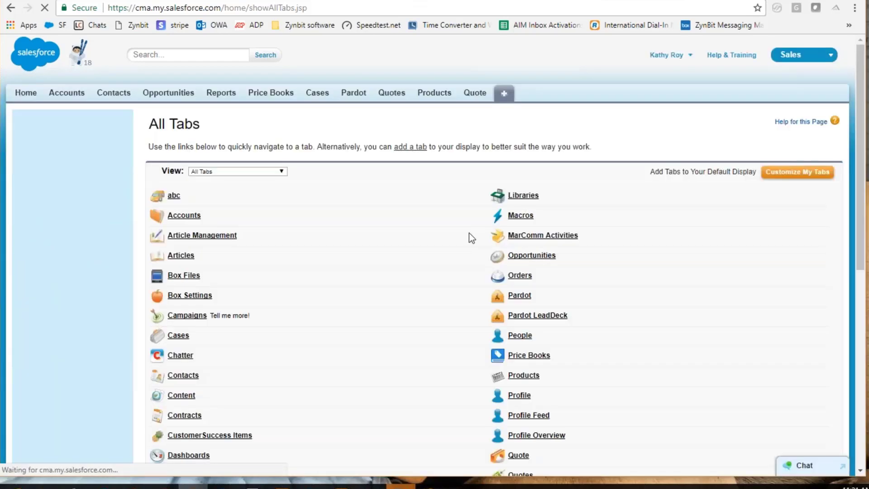
scroll(412, 251, "down", 8)
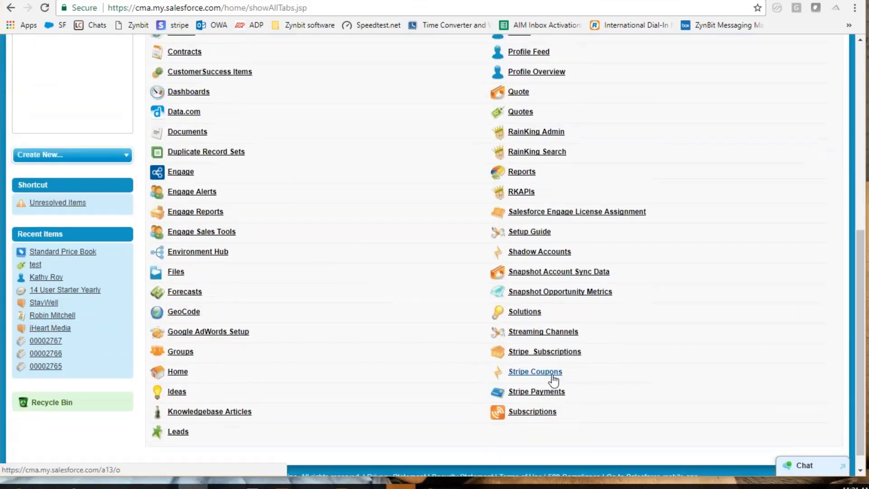
left_click(553, 375)
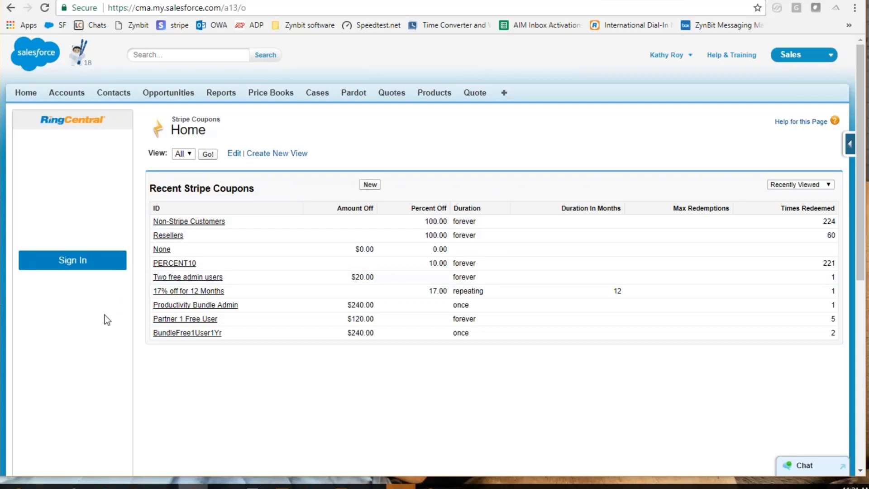
left_click(208, 154)
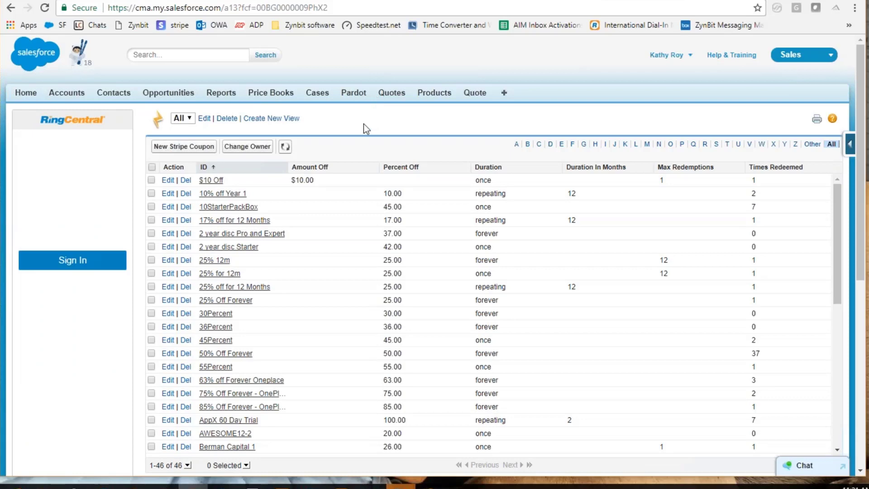
Step: Open Stripe_Subscriptions from the list of all tabs, display its All view and examine the columns through Gross Subscription
left_click(503, 95)
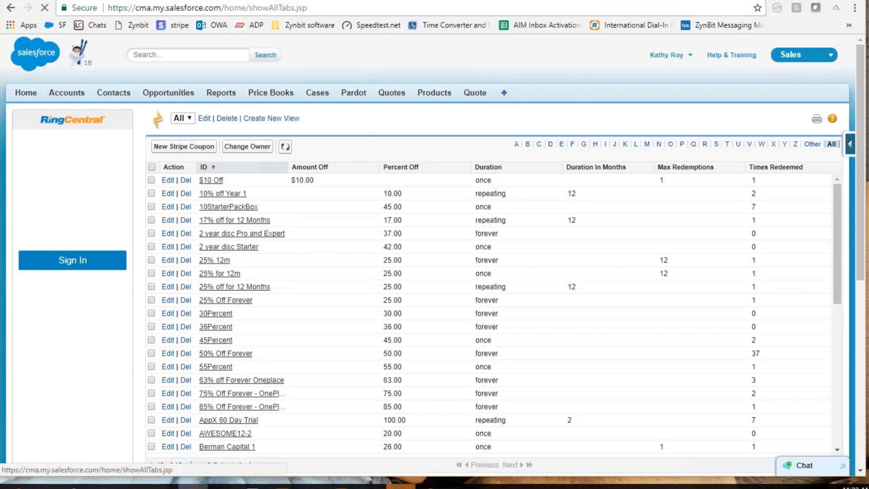
scroll(615, 319, "down", 6)
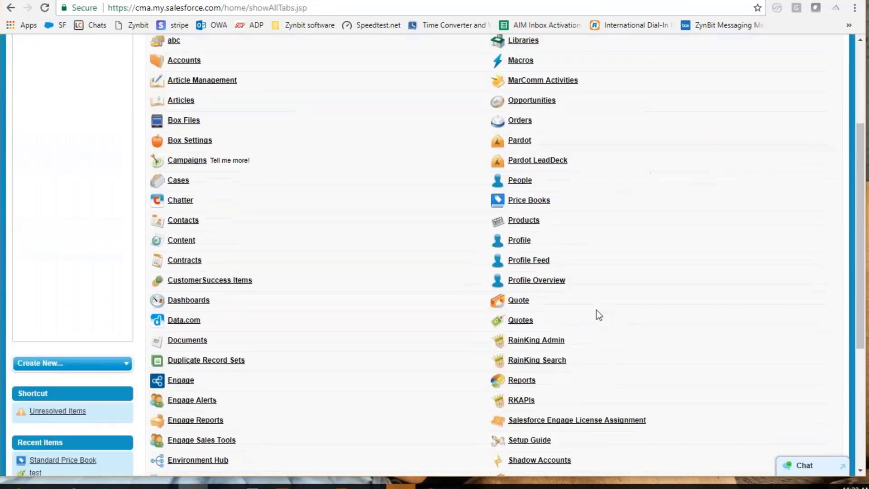
scroll(619, 341, "down", 2)
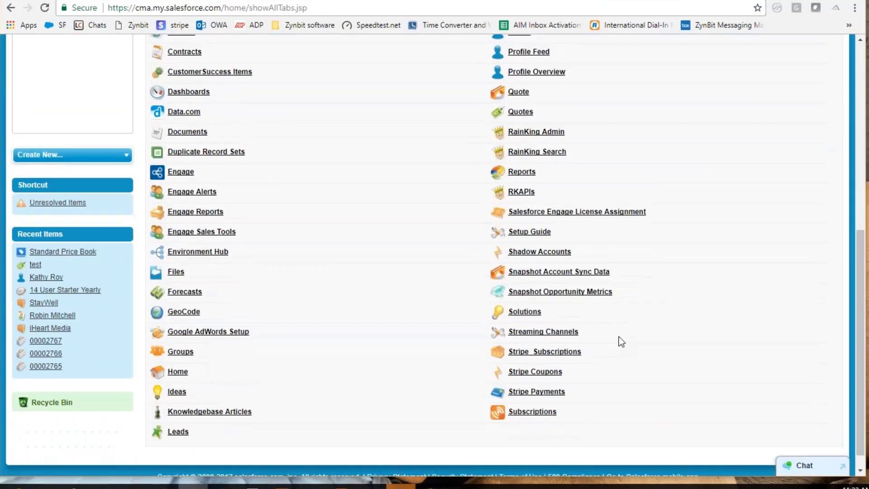
left_click(556, 335)
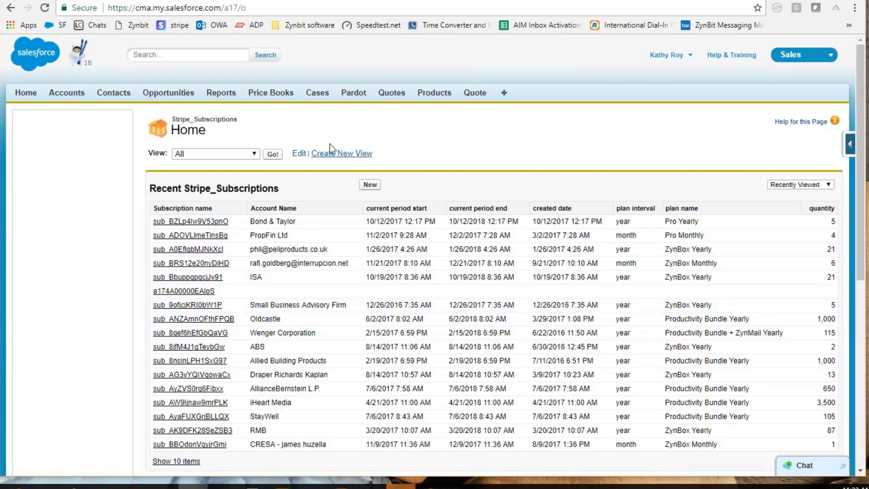
left_click(275, 154)
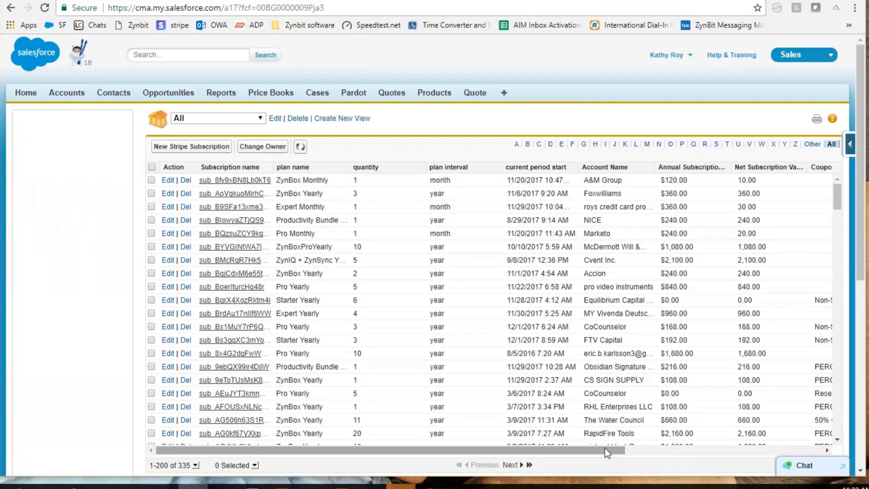
left_click_drag(607, 449, 608, 450)
scroll(650, 431, "right", 6)
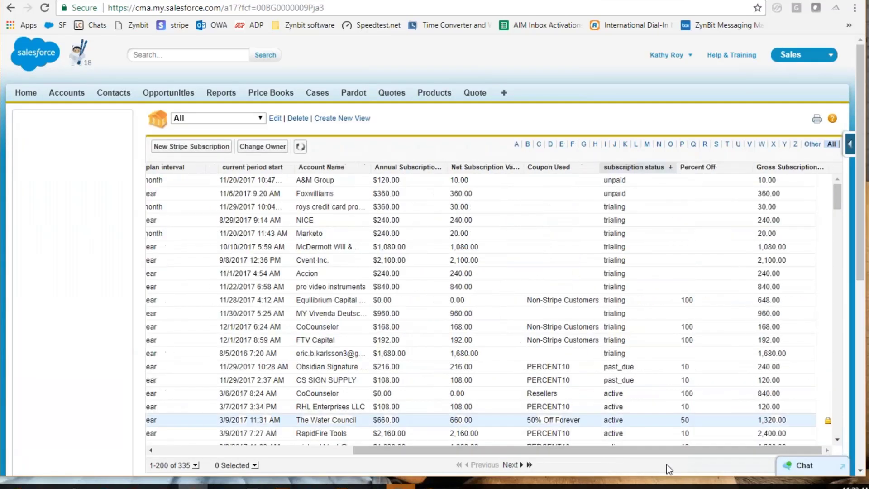